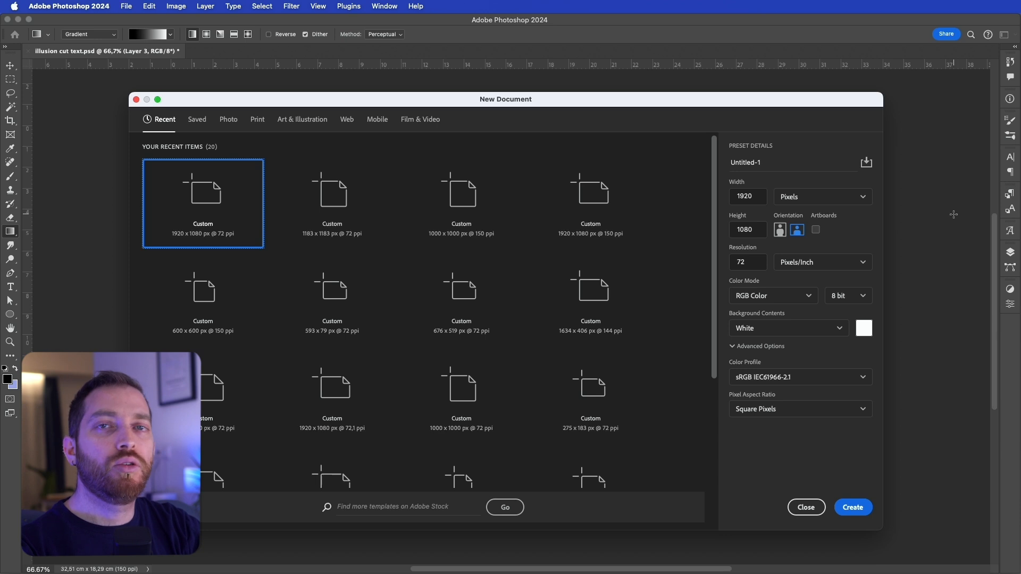
Create a 1920 x 1080 px document at 72 ppi with a white background and unlock its background layer.
{"action": "double_click", "coordinate": [761, 198]}
{"action": "double_click", "coordinate": [760, 229]}
{"action": "left_click", "coordinate": [841, 508]}
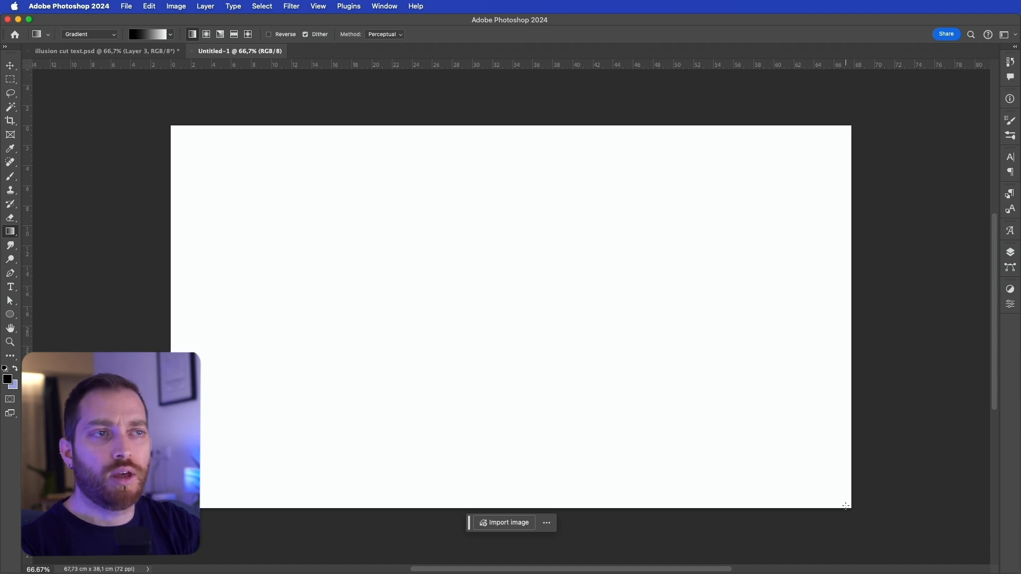
{"action": "left_click", "coordinate": [1011, 252]}
{"action": "left_click", "coordinate": [980, 304]}
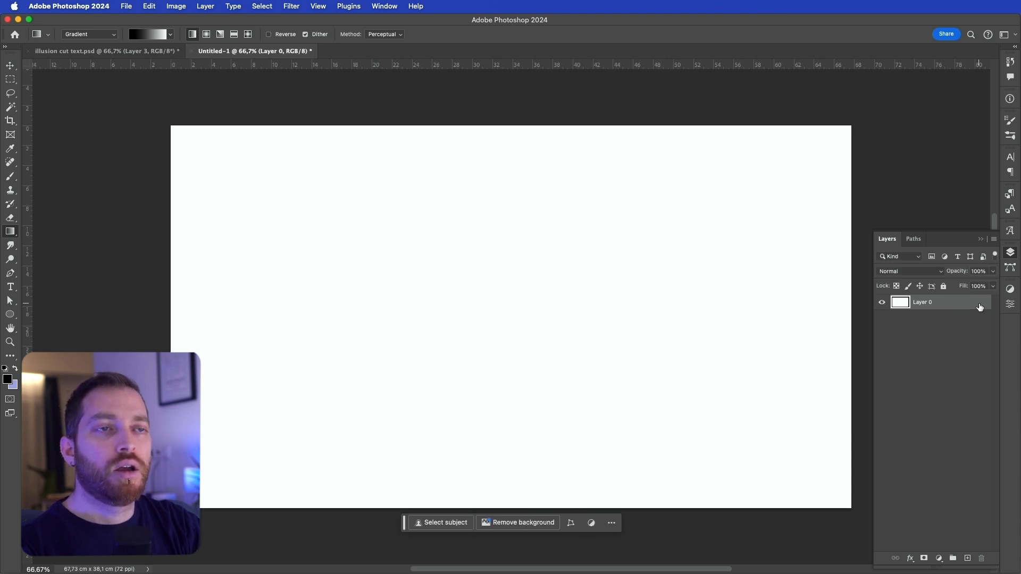
Add a Gradient Overlay effect to the background layer.
{"action": "right_click", "coordinate": [947, 306]}
{"action": "left_click", "coordinate": [928, 335]}
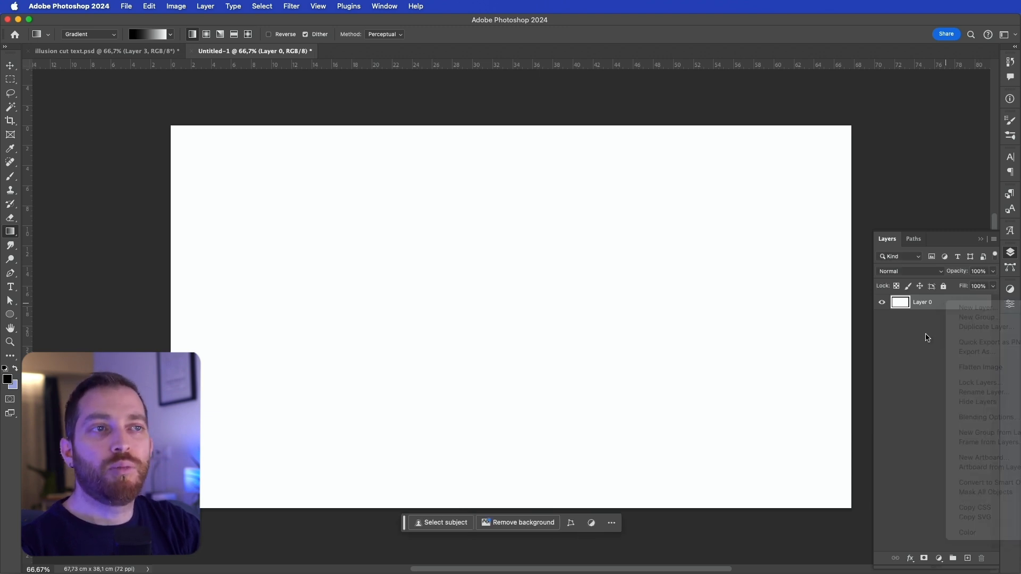
{"action": "double_click", "coordinate": [938, 302]}
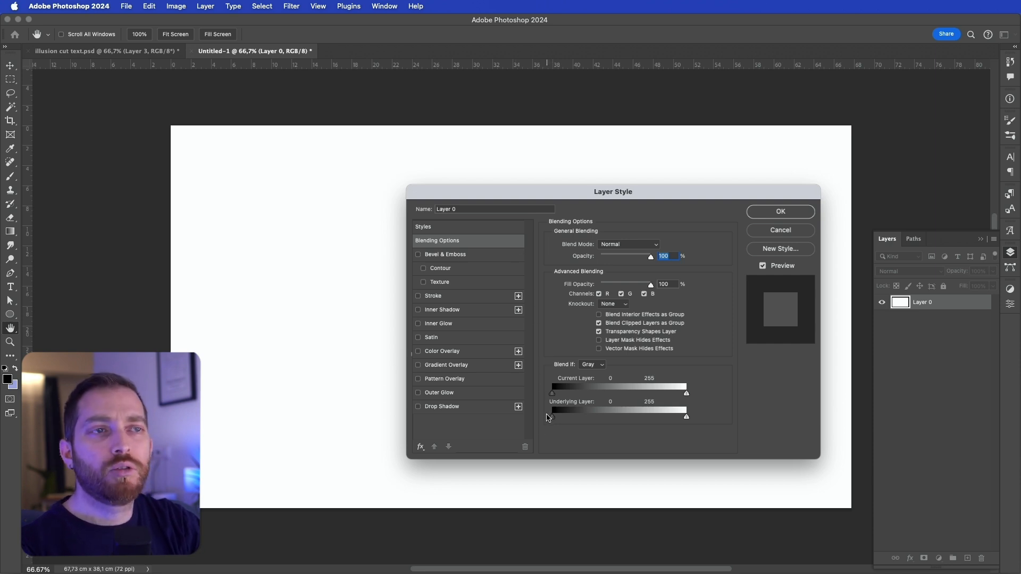
{"action": "left_click", "coordinate": [493, 367]}
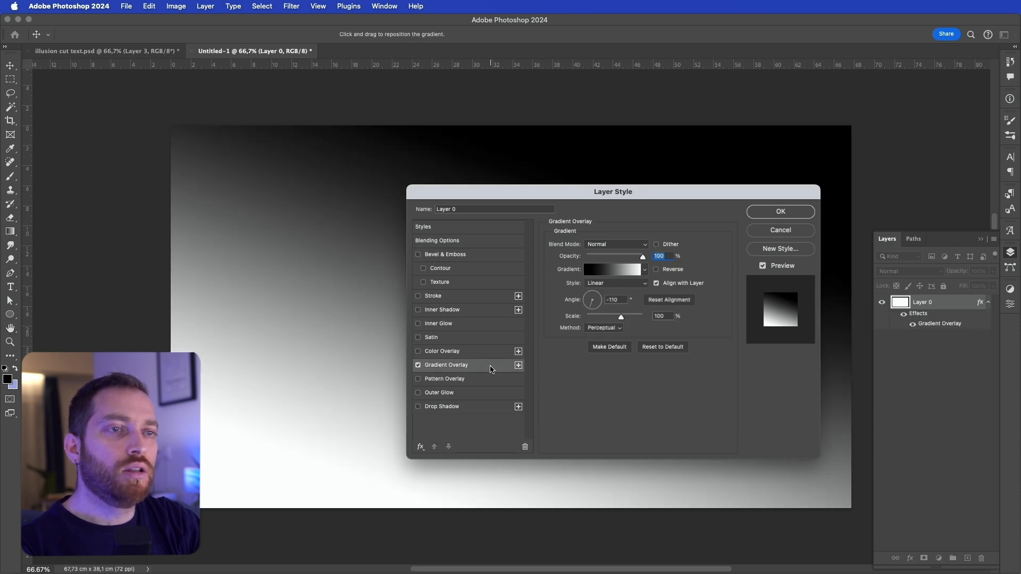
Set the overlay to the magenta-to-dark-purple preset from the Purples gradients and apply the layer style.
{"action": "left_click", "coordinate": [645, 272]}
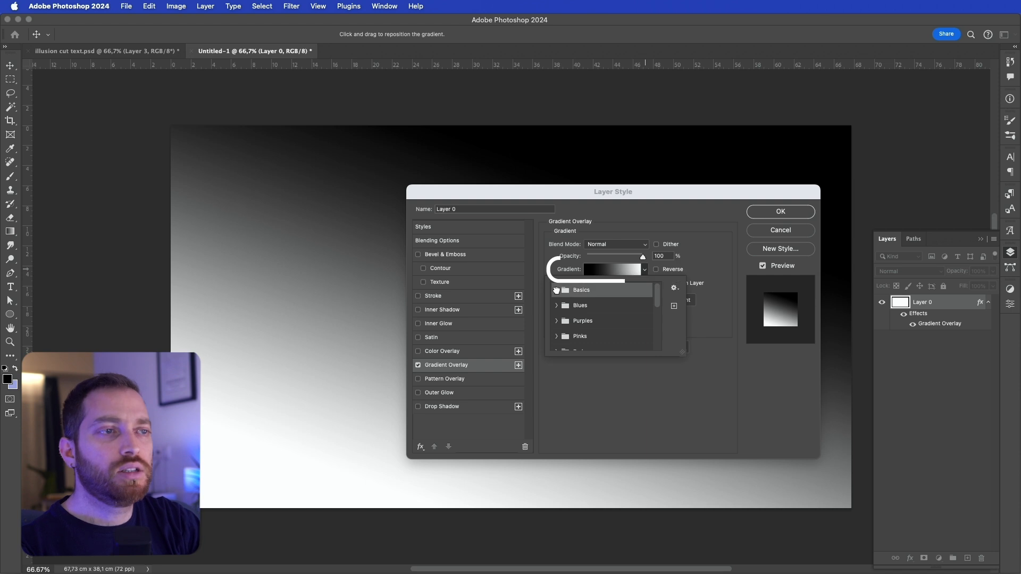
{"action": "left_click", "coordinate": [555, 305]}
{"action": "scroll", "coordinate": [556, 306], "scroll_direction": "down", "scroll_amount": 1}
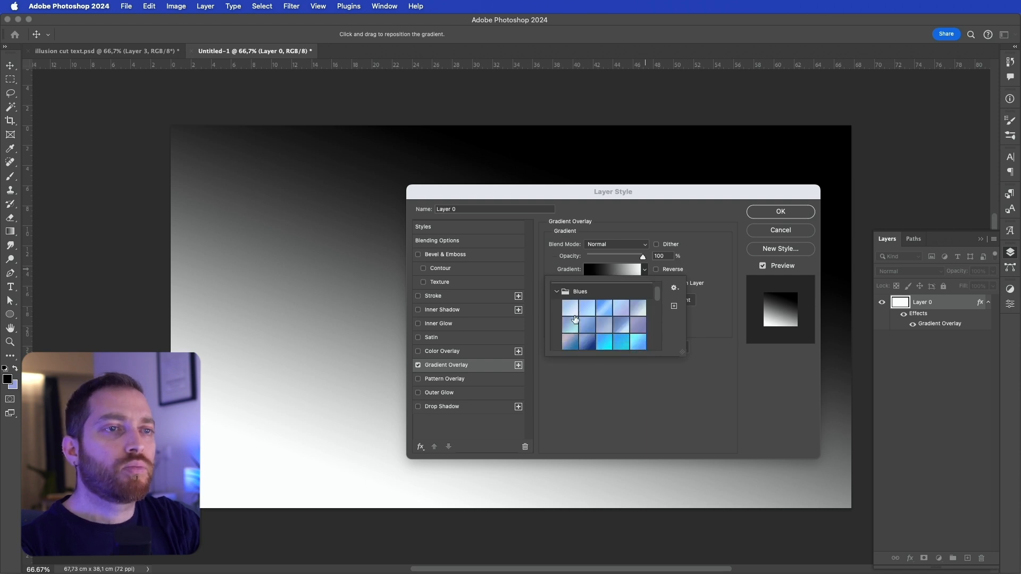
{"action": "left_click", "coordinate": [558, 298]}
{"action": "left_click", "coordinate": [557, 313]}
{"action": "scroll", "coordinate": [610, 316], "scroll_direction": "down", "scroll_amount": 3}
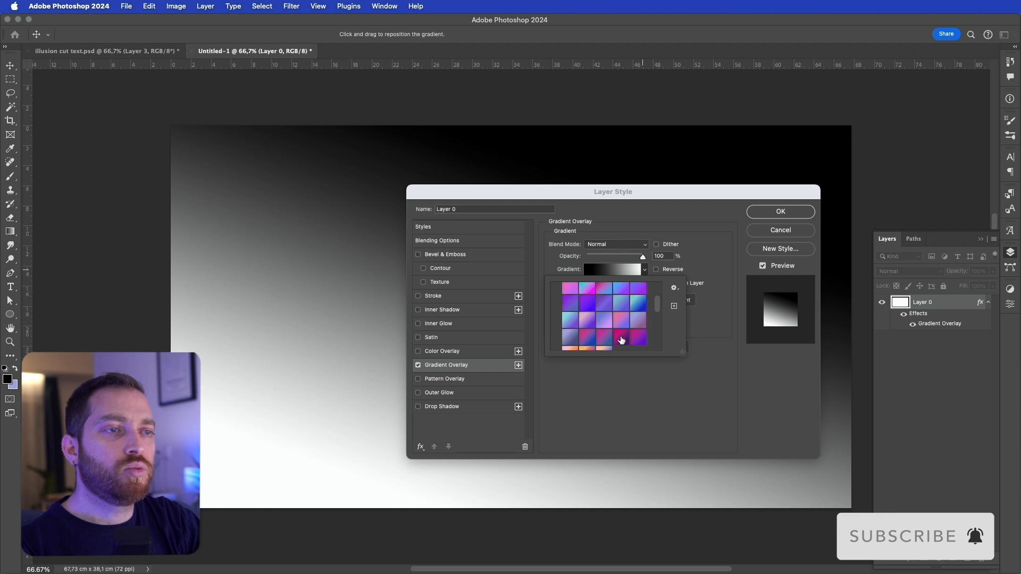
{"action": "left_click", "coordinate": [620, 337]}
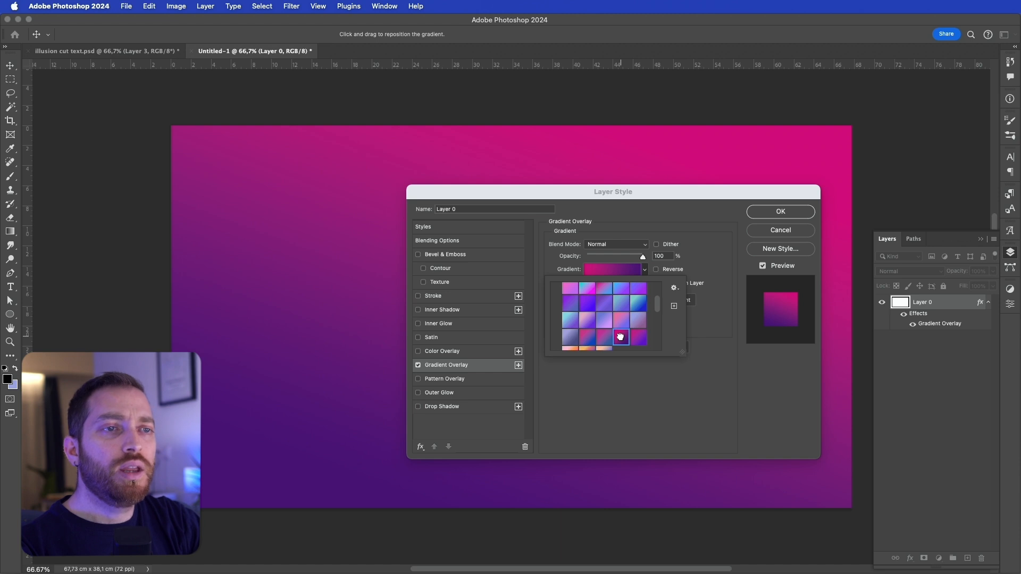
{"action": "left_click", "coordinate": [785, 213]}
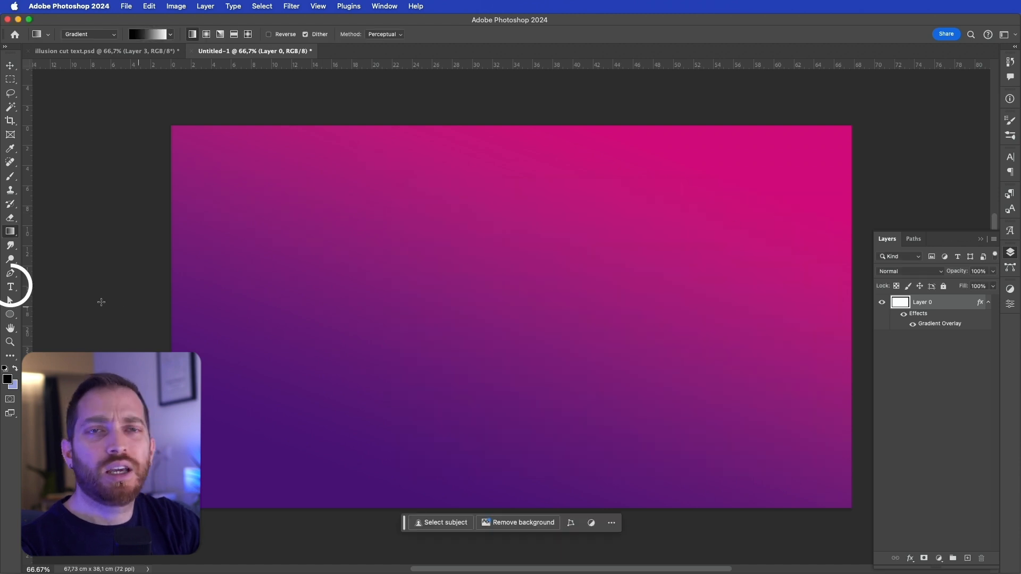
Add a text layer reading ILLUSION near the middle of the canvas.
{"action": "left_click", "coordinate": [11, 286]}
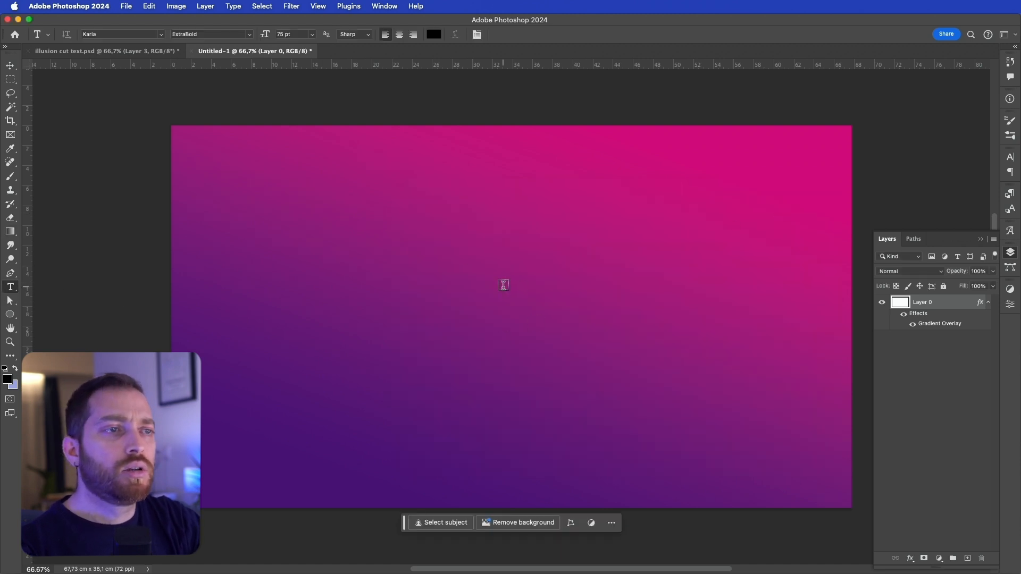
{"action": "left_click", "coordinate": [502, 287]}
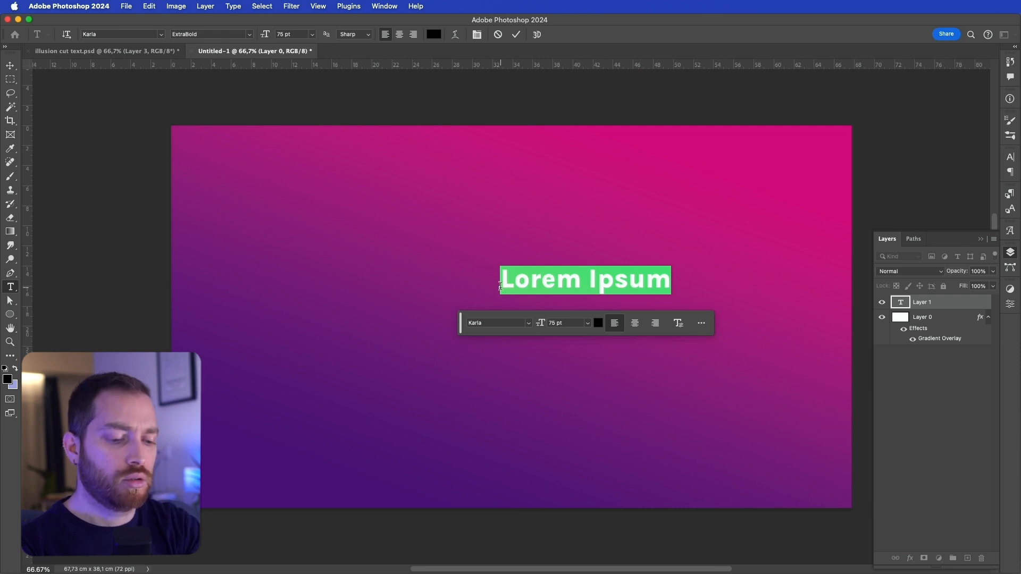
{"action": "type", "text": "ILLUSION"}
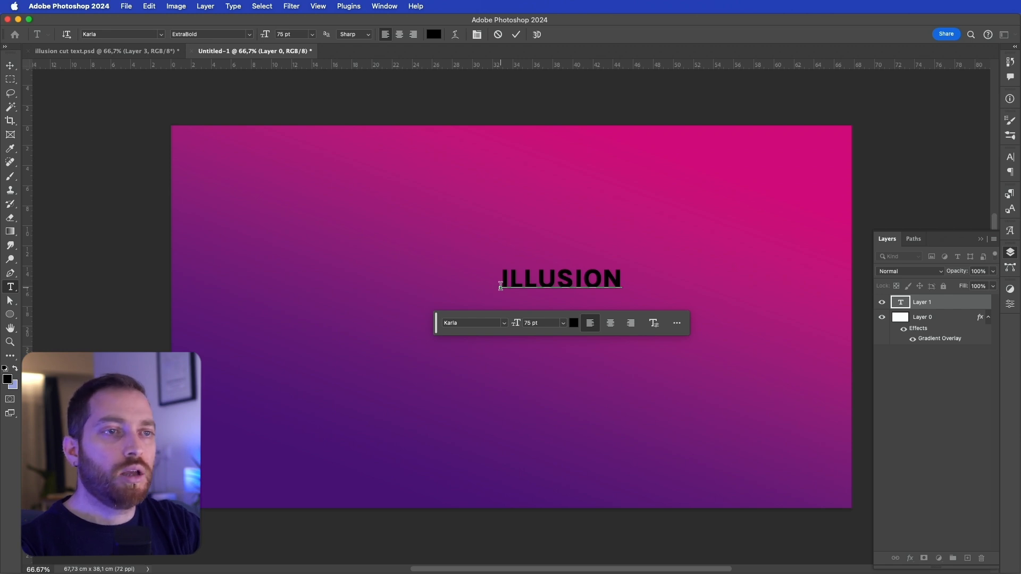
Format the ILLUSION text in white Avenir Next Heavy at 76 pt and commit the text edit.
{"action": "key", "text": "super+a"}
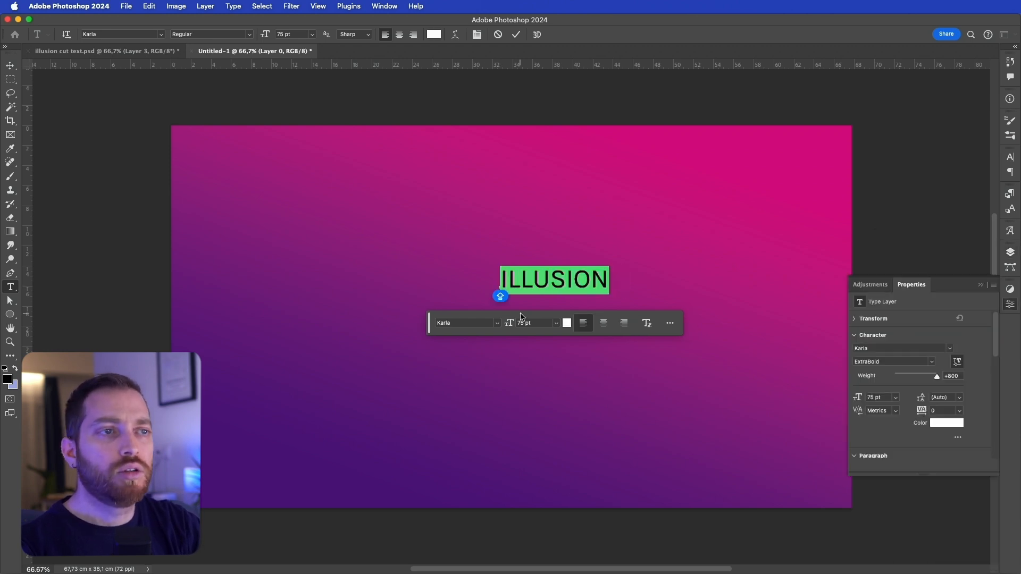
{"action": "left_click", "coordinate": [497, 323]}
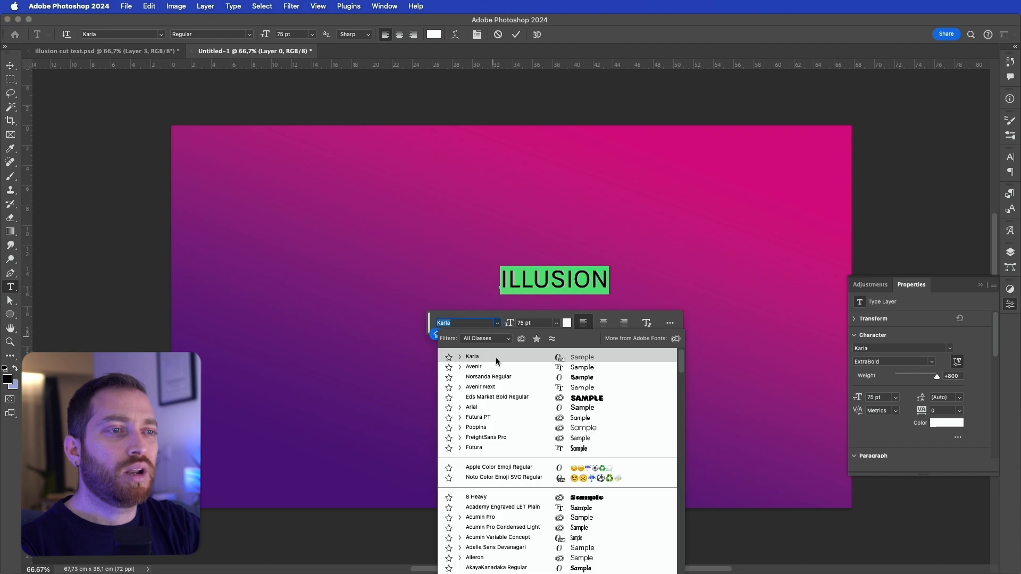
{"action": "left_click", "coordinate": [461, 388]}
{"action": "left_click", "coordinate": [511, 498]}
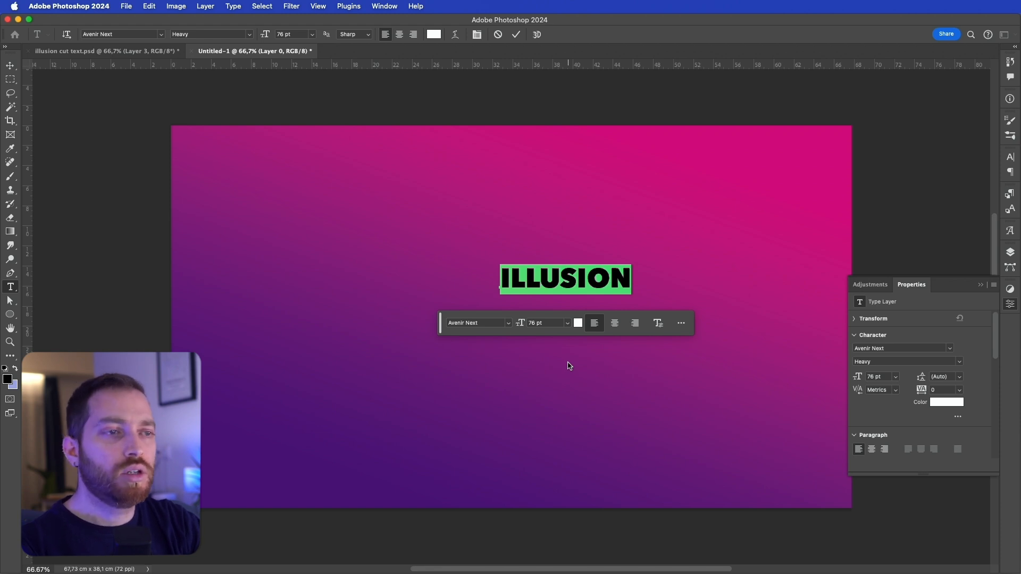
{"action": "left_click", "coordinate": [570, 366]}
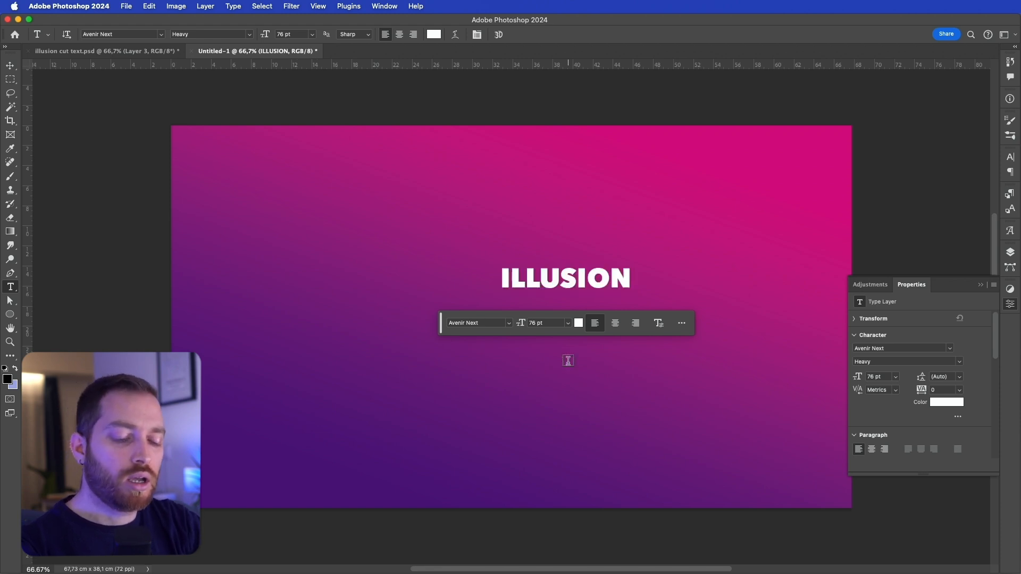
Transform the ILLUSION text to about 334% scale, centred on the canvas and rotated about 9° clockwise.
{"action": "key", "text": "super+t"}
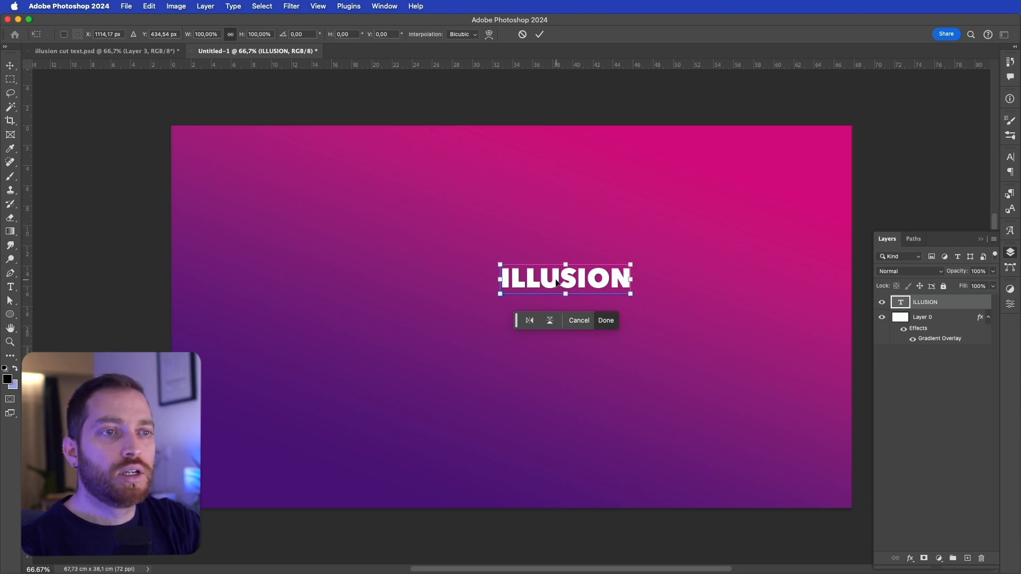
{"action": "left_click_drag", "start_coordinate": [500, 294], "coordinate": [300, 443]}
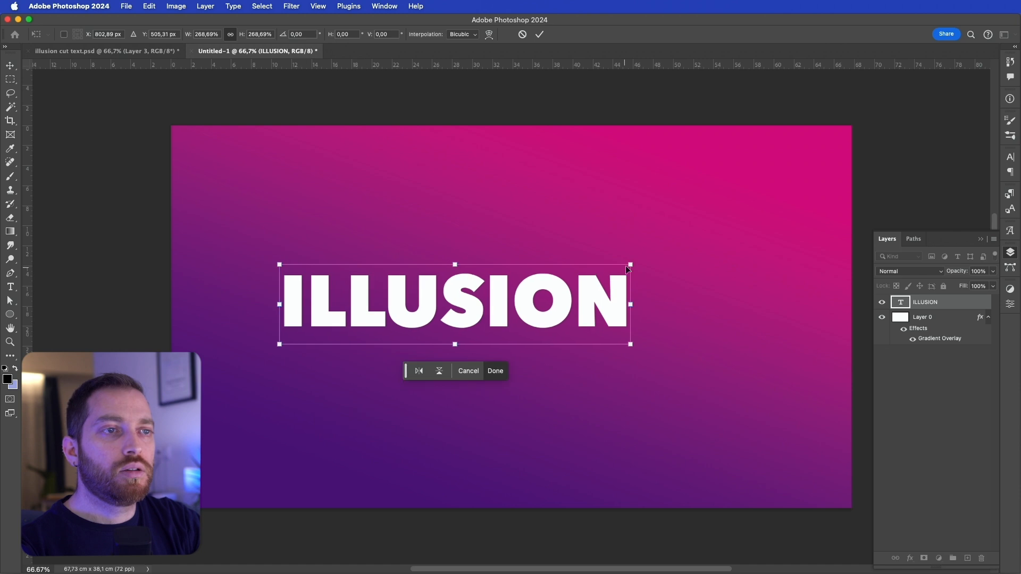
{"action": "left_click_drag", "start_coordinate": [628, 269], "coordinate": [698, 231]}
{"action": "left_click_drag", "start_coordinate": [611, 299], "coordinate": [630, 328]}
{"action": "left_click_drag", "start_coordinate": [749, 319], "coordinate": [764, 362]}
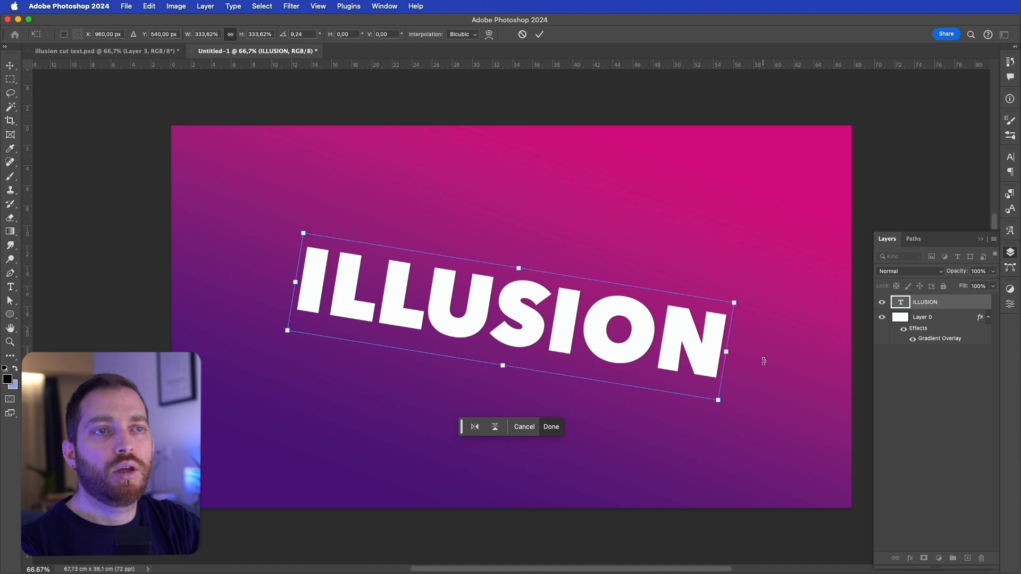
{"action": "key", "text": "Return"}
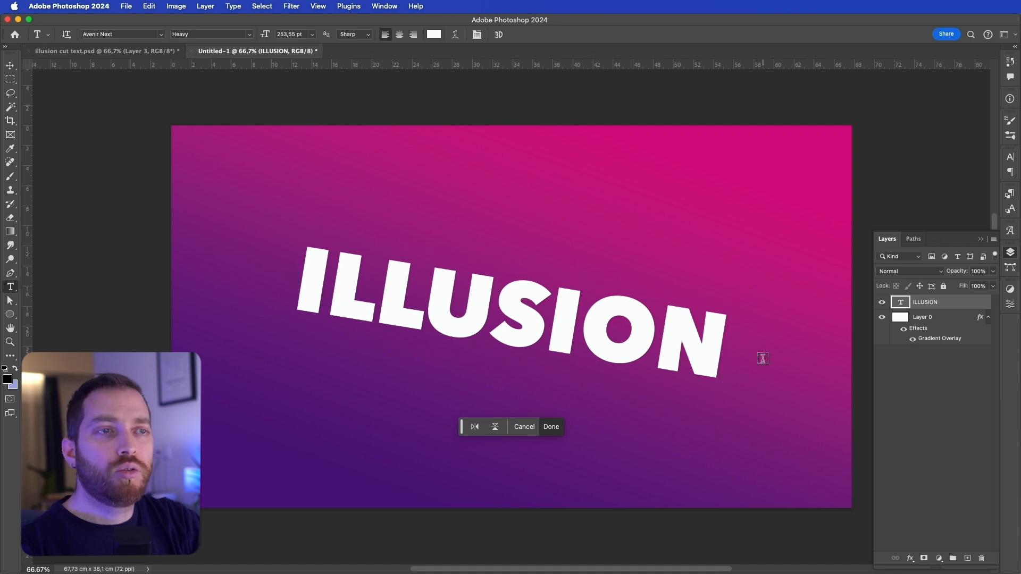
Rasterize the ILLUSION text layer.
{"action": "left_click_drag", "start_coordinate": [956, 241], "coordinate": [773, 100]}
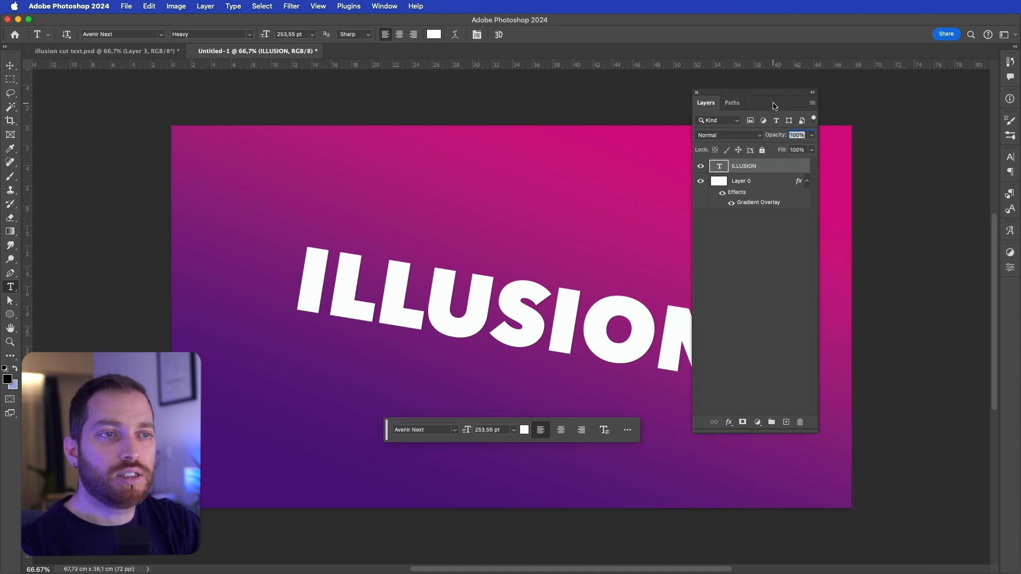
{"action": "right_click", "coordinate": [764, 168]}
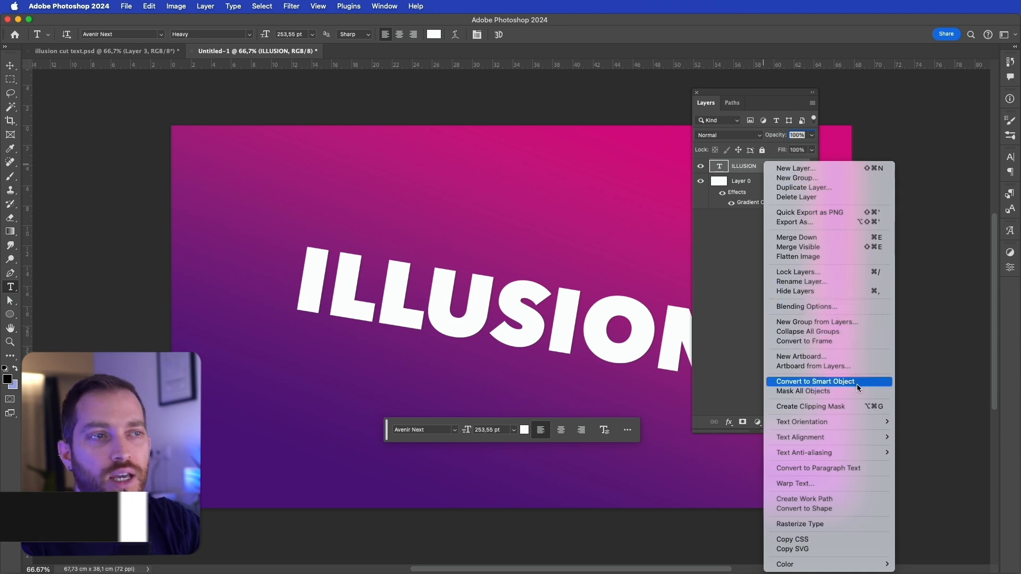
{"action": "left_click", "coordinate": [841, 525]}
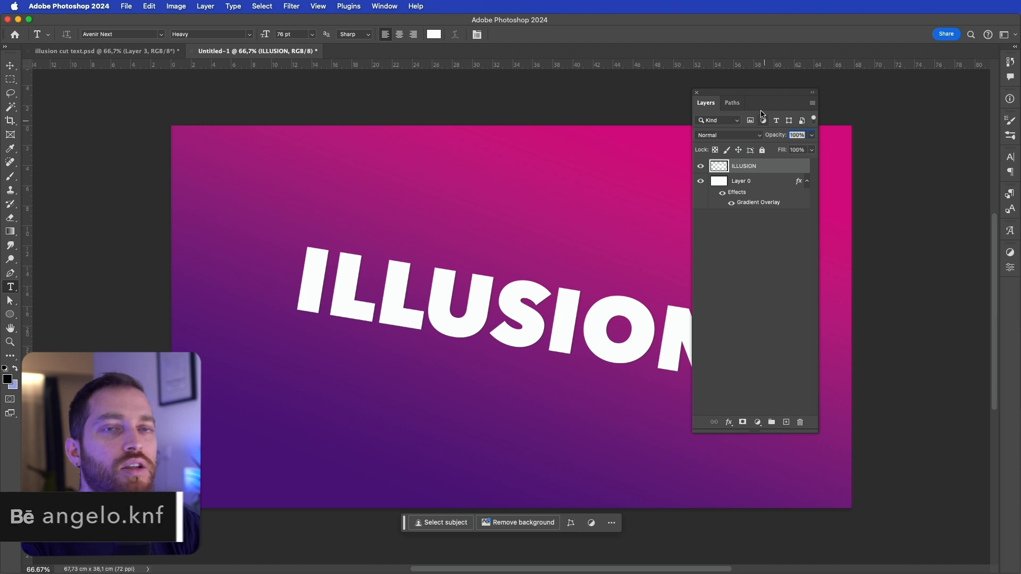
{"action": "left_click_drag", "start_coordinate": [762, 99], "coordinate": [930, 99]}
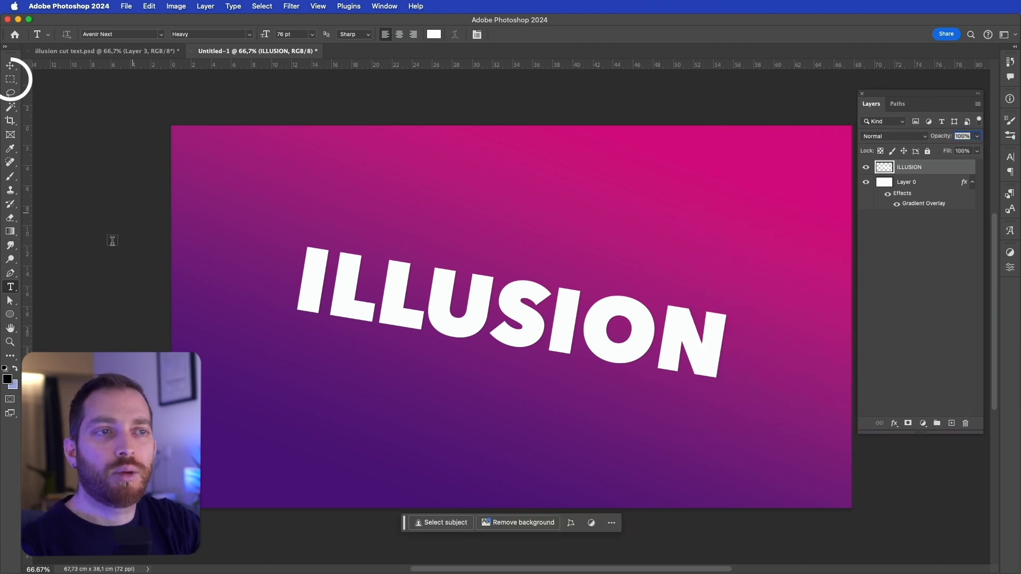
Select the upper half of the ILLUSION text with a rectangular marquee and cut it to a new layer.
{"action": "left_click", "coordinate": [8, 79]}
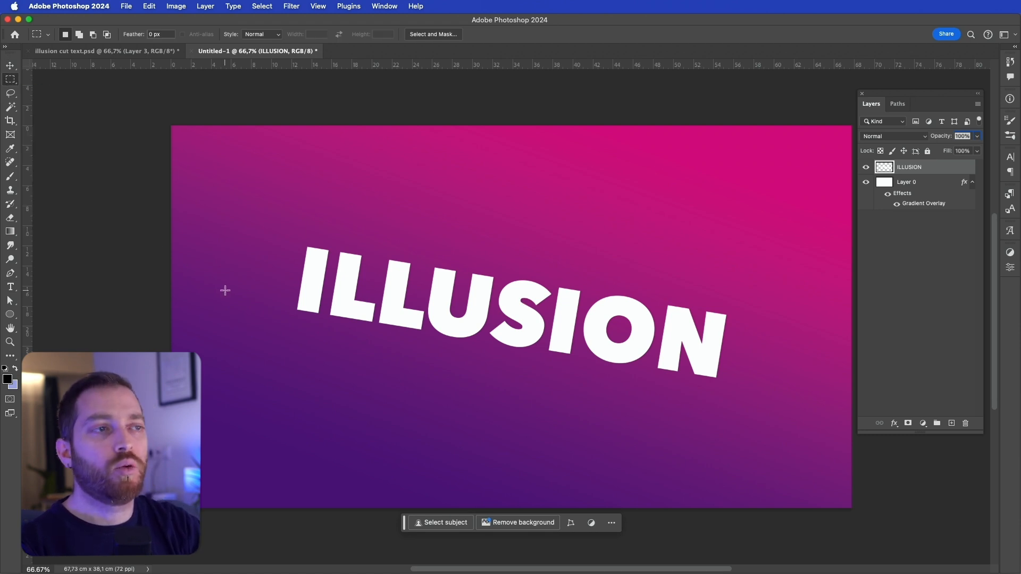
{"action": "left_click_drag", "start_coordinate": [255, 226], "coordinate": [782, 326]}
{"action": "left_click_drag", "start_coordinate": [274, 230], "coordinate": [747, 311]}
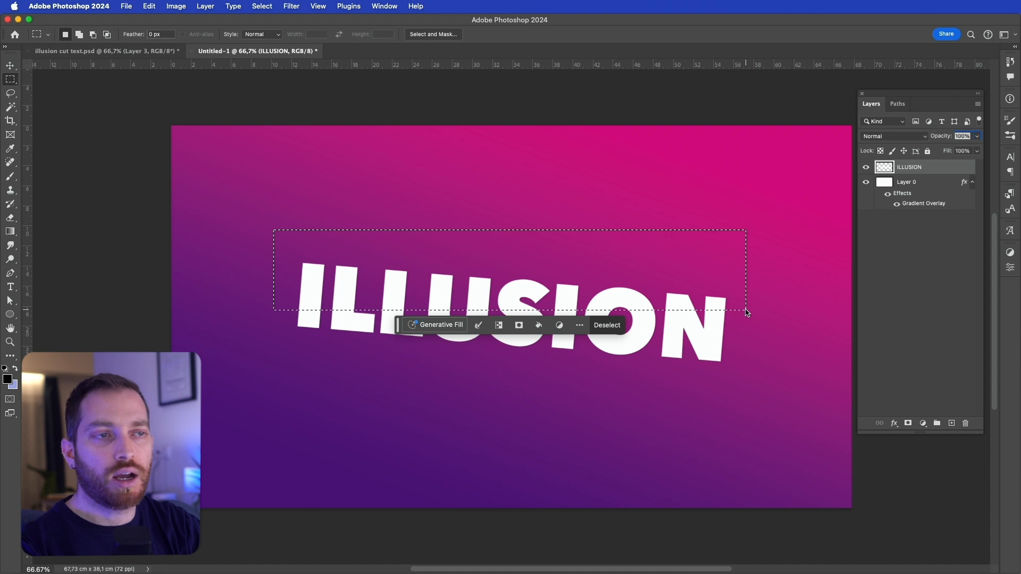
{"action": "right_click", "coordinate": [720, 296]}
{"action": "left_click", "coordinate": [784, 391]}
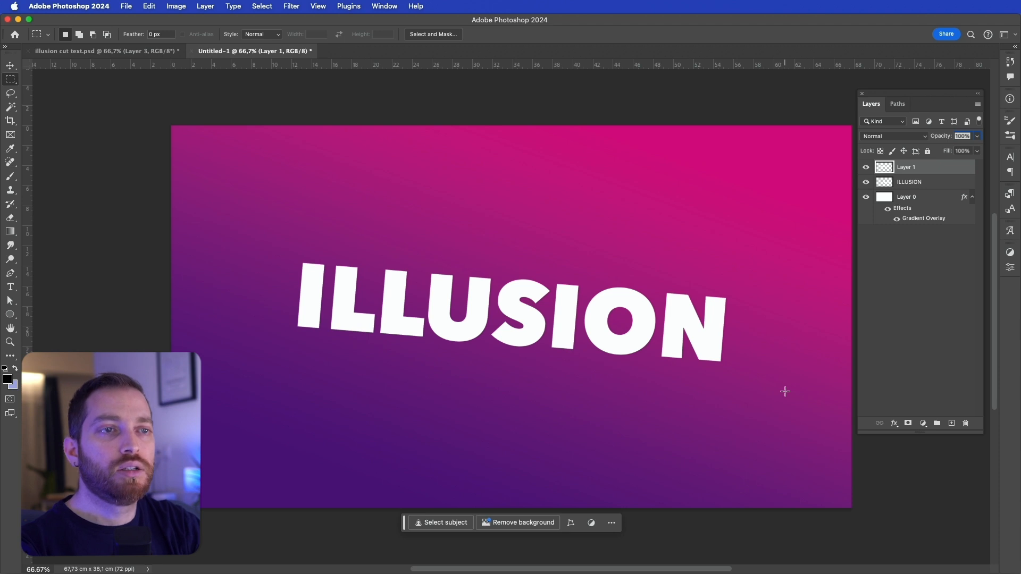
Try moving the upper and lower halves of the text apart, and undo both moves.
{"action": "key", "text": "v"}
{"action": "left_click_drag", "start_coordinate": [623, 299], "coordinate": [634, 280]}
{"action": "left_click_drag", "start_coordinate": [650, 327], "coordinate": [651, 334]}
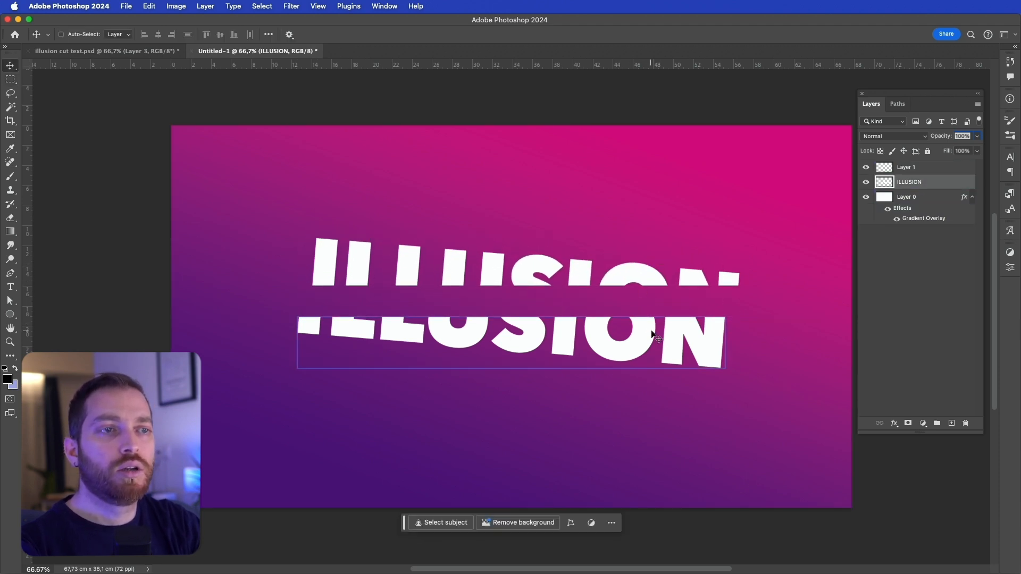
{"action": "key", "text": "super+z"}
{"action": "key", "text": "super+z"}
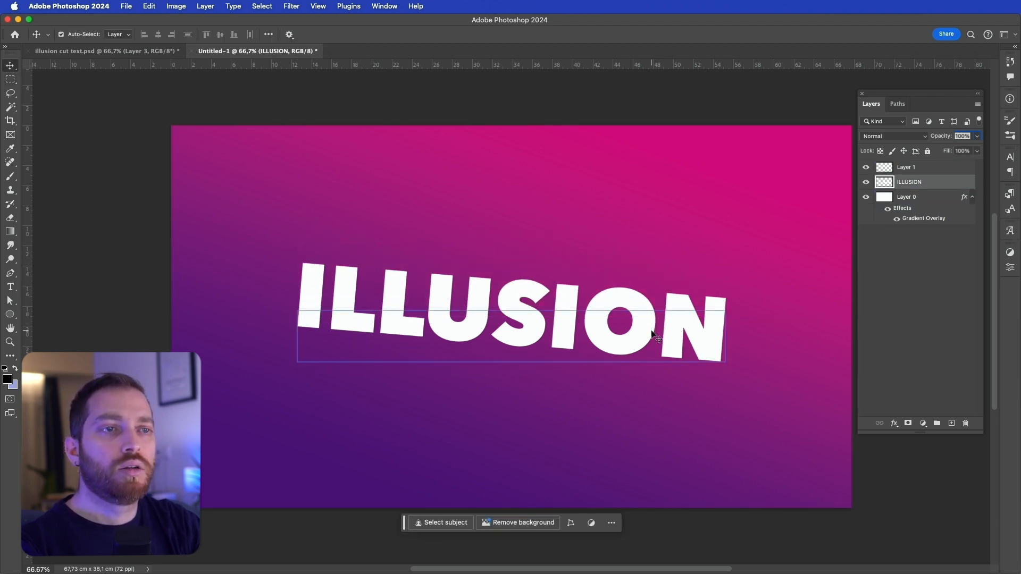
Check the lower text half by toggling its visibility, and shift it slightly left of the upper half.
{"action": "left_click", "coordinate": [865, 182]}
{"action": "left_click", "coordinate": [866, 182]}
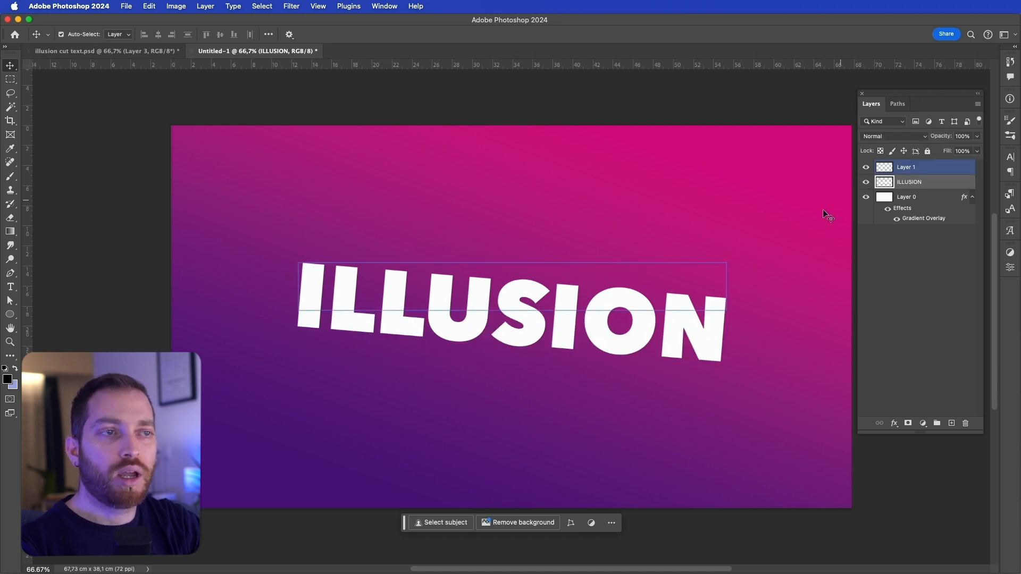
{"action": "left_click_drag", "start_coordinate": [697, 346], "coordinate": [688, 346]}
Add a new layer above the lower text half and clip it to that half with a clipping mask.
{"action": "left_click", "coordinate": [952, 423]}
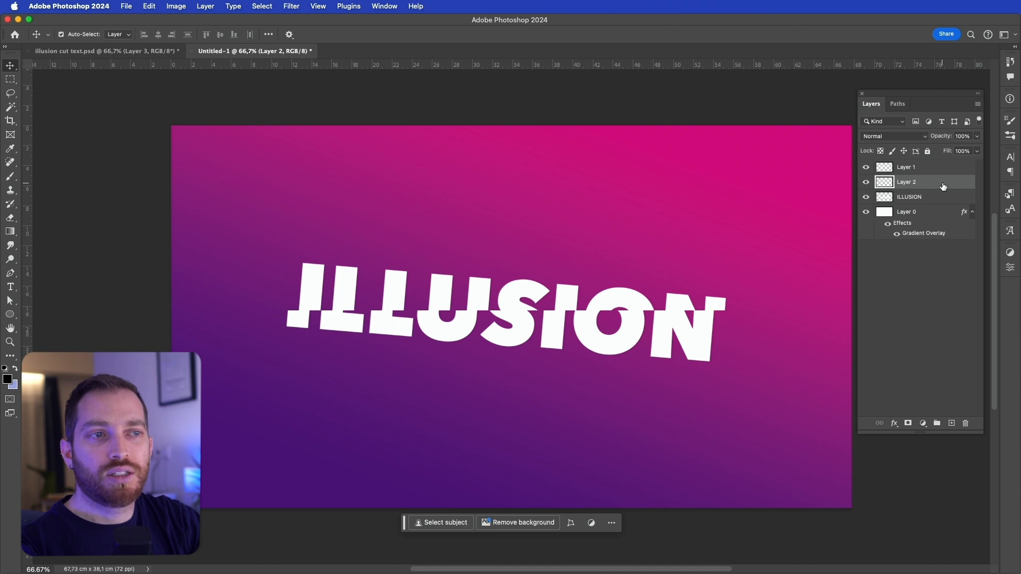
{"action": "left_click_drag", "start_coordinate": [921, 96], "coordinate": [810, 93]}
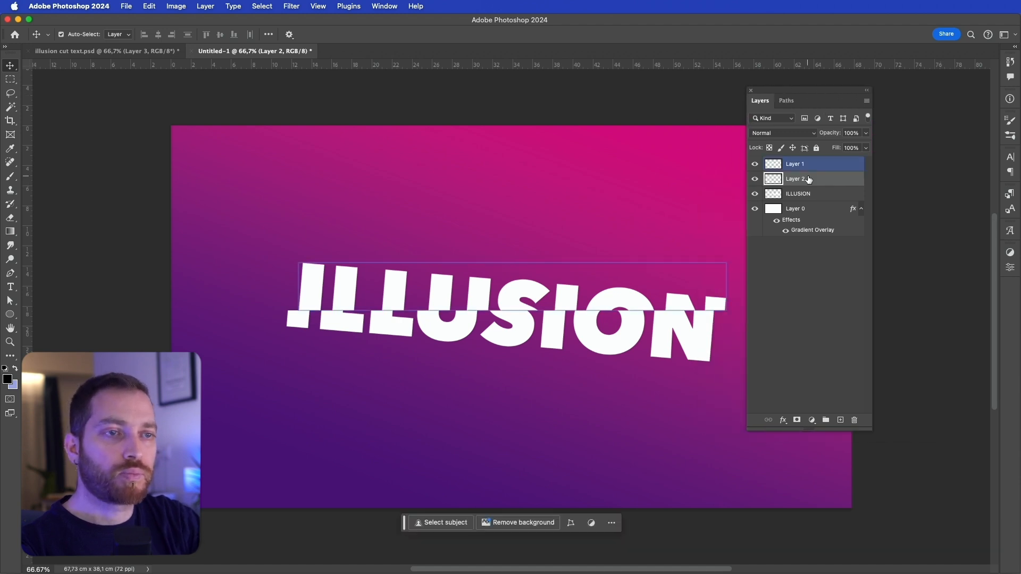
{"action": "right_click", "coordinate": [826, 184]}
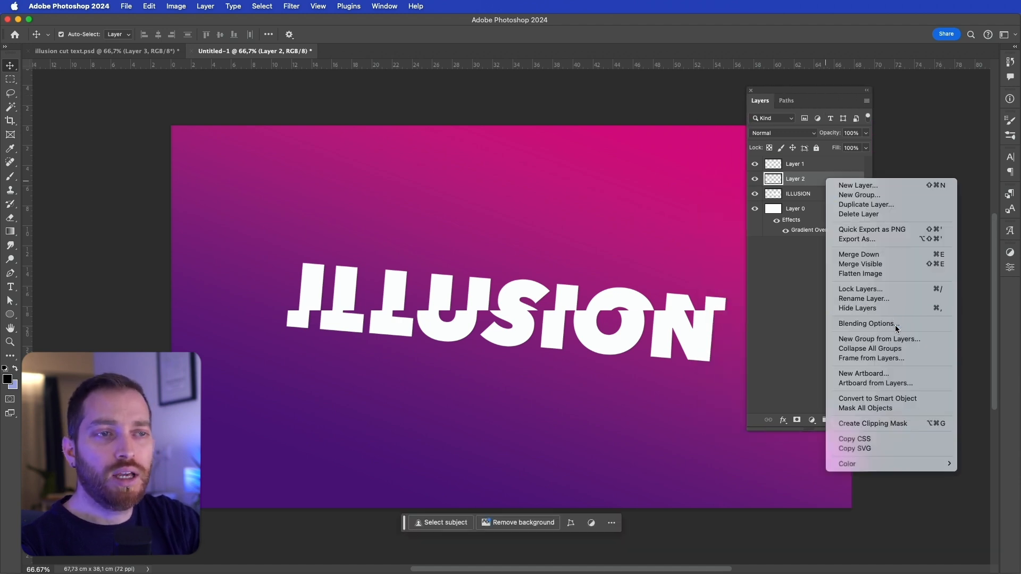
{"action": "left_click", "coordinate": [915, 425]}
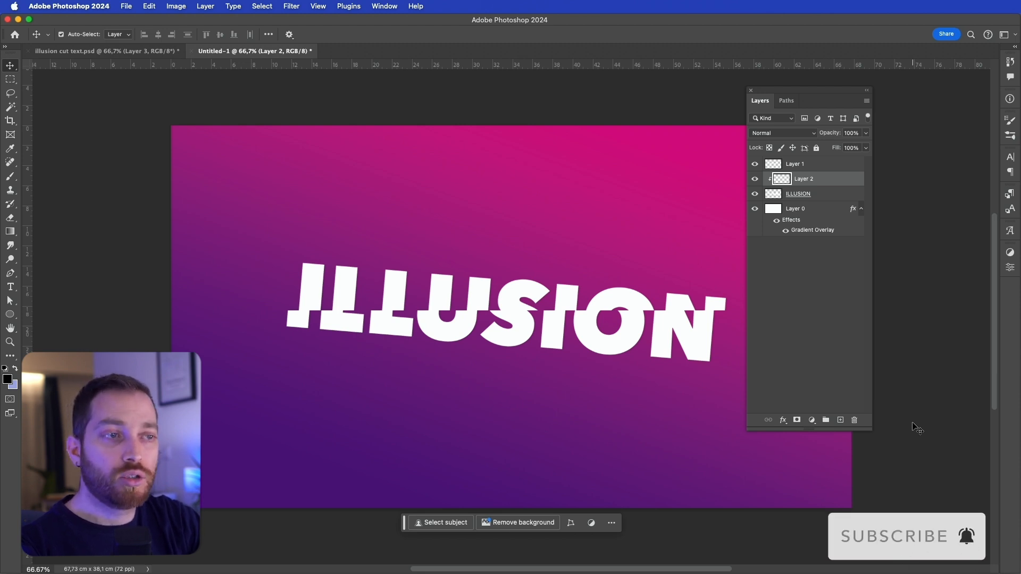
Undo the clipping mask on Layer 2, and clip the layer to the lower text half again.
{"action": "key", "text": "super+z"}
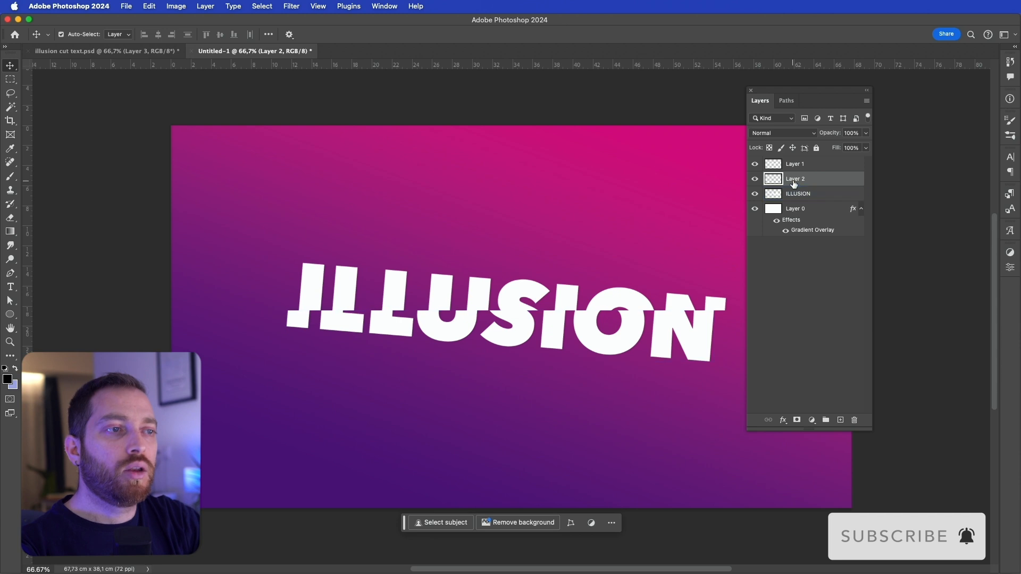
{"action": "left_click", "coordinate": [793, 184], "text": "alt"}
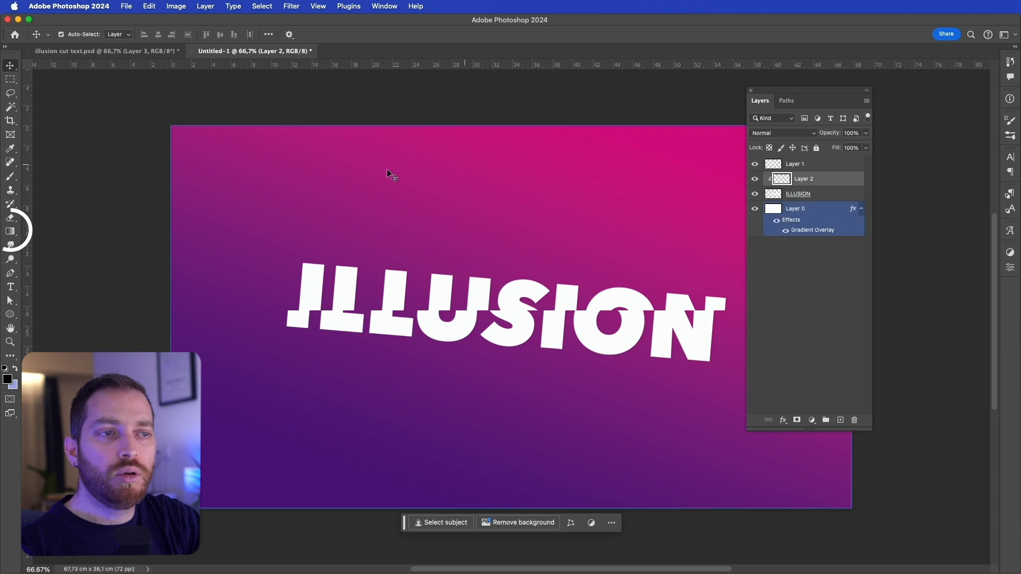
Draw a short vertical black-to-white linear gradient down from the cut on the clipped layer, and move its start point slightly above the cut.
{"action": "left_click", "coordinate": [10, 232]}
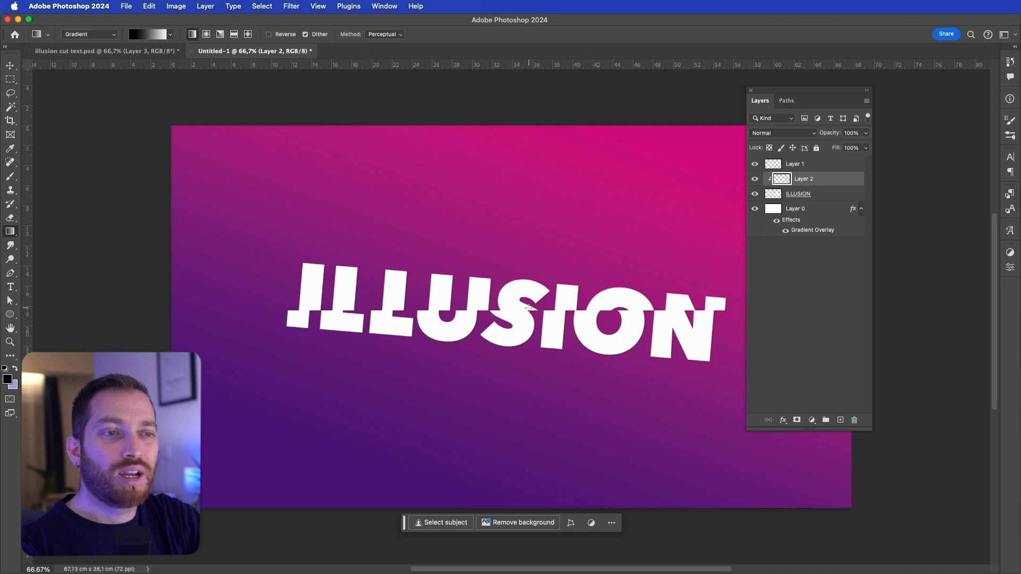
{"action": "left_click_drag", "start_coordinate": [525, 311], "coordinate": [525, 328]}
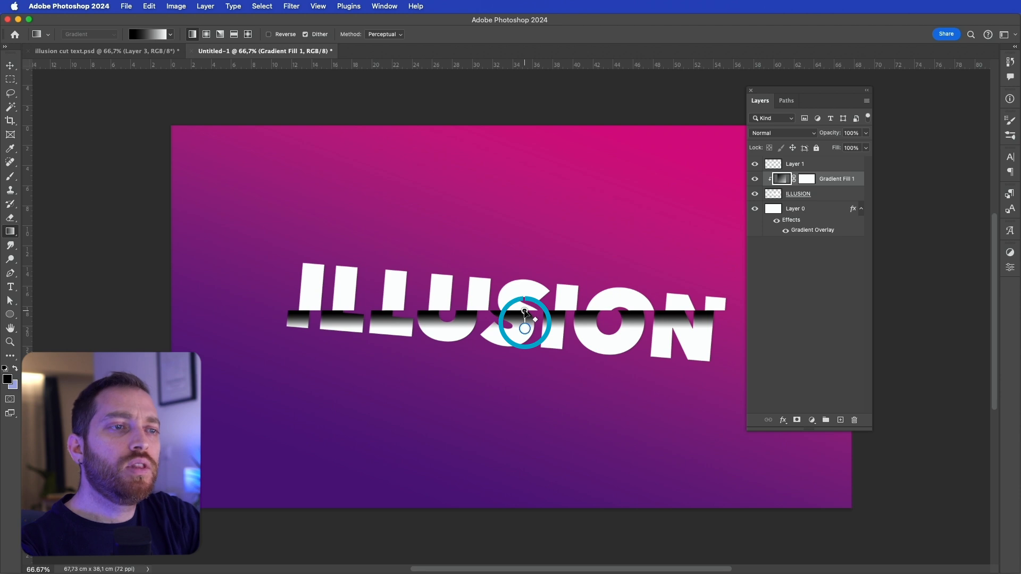
{"action": "left_click_drag", "start_coordinate": [525, 311], "coordinate": [525, 299]}
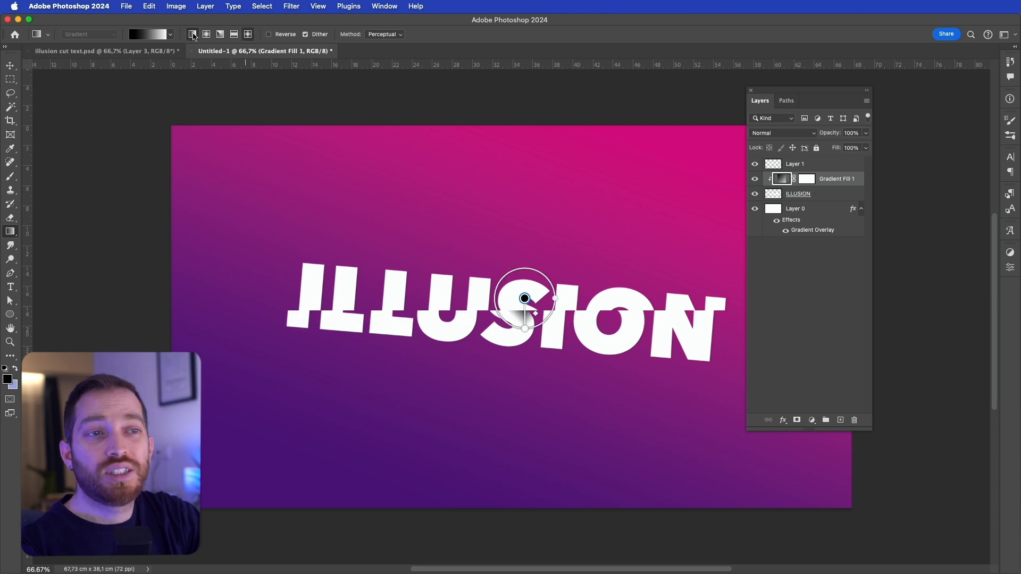
{"action": "left_click", "coordinate": [192, 34]}
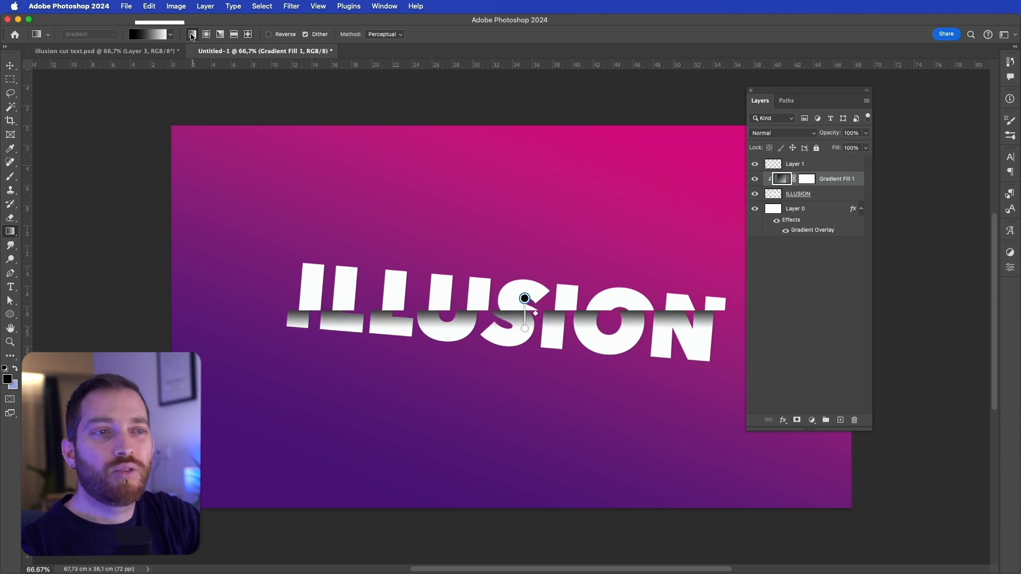
Change the clipped gradient to the black-to-transparent preset from the Basics group.
{"action": "left_click", "coordinate": [171, 35]}
{"action": "scroll", "coordinate": [178, 71], "scroll_direction": "up", "scroll_amount": 5}
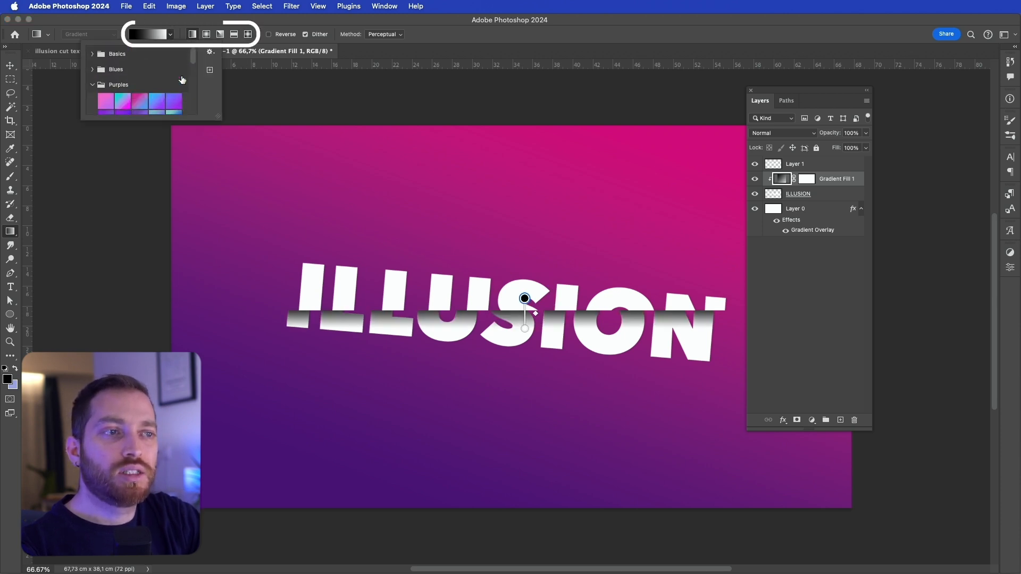
{"action": "left_click", "coordinate": [92, 54]}
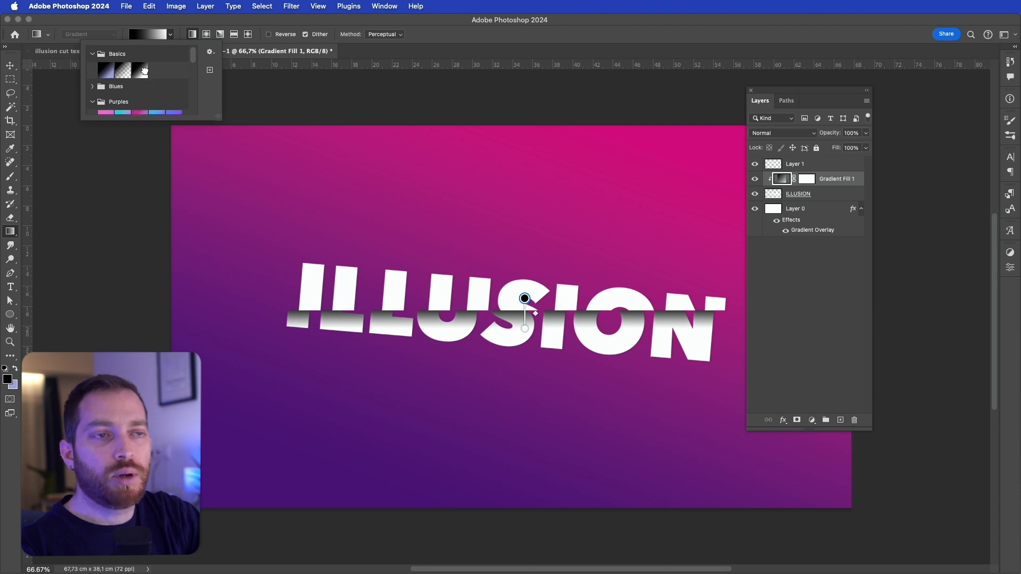
{"action": "left_click", "coordinate": [123, 69]}
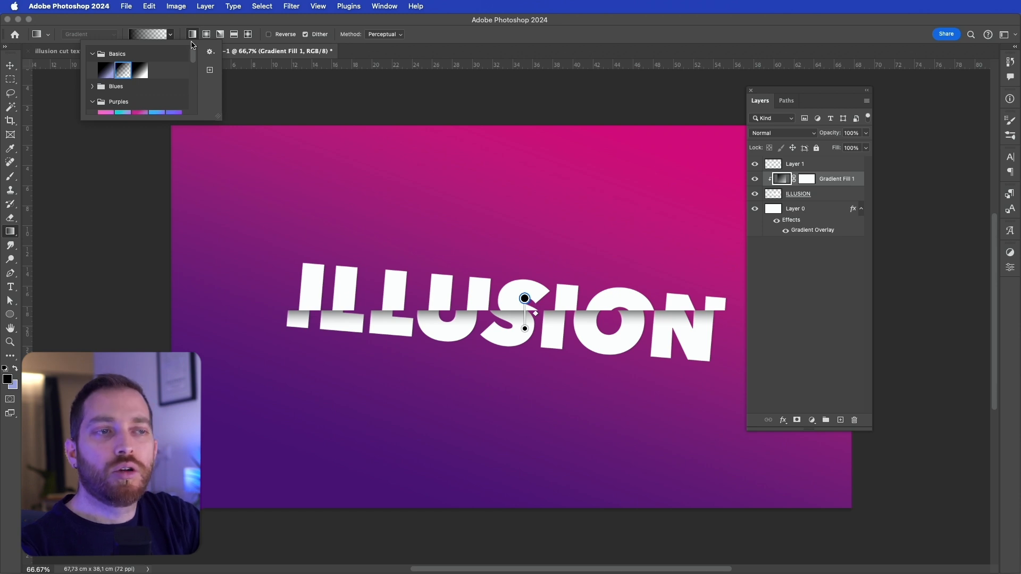
Set the colour of the gradient's upper stop to dark purple 4c0057.
{"action": "double_click", "coordinate": [524, 299]}
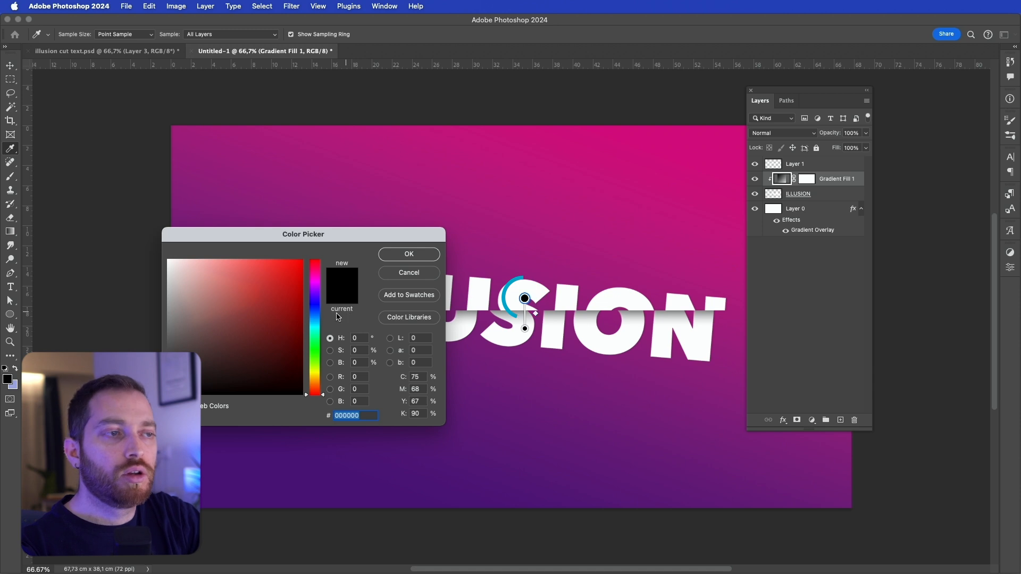
{"action": "left_click", "coordinate": [317, 281]}
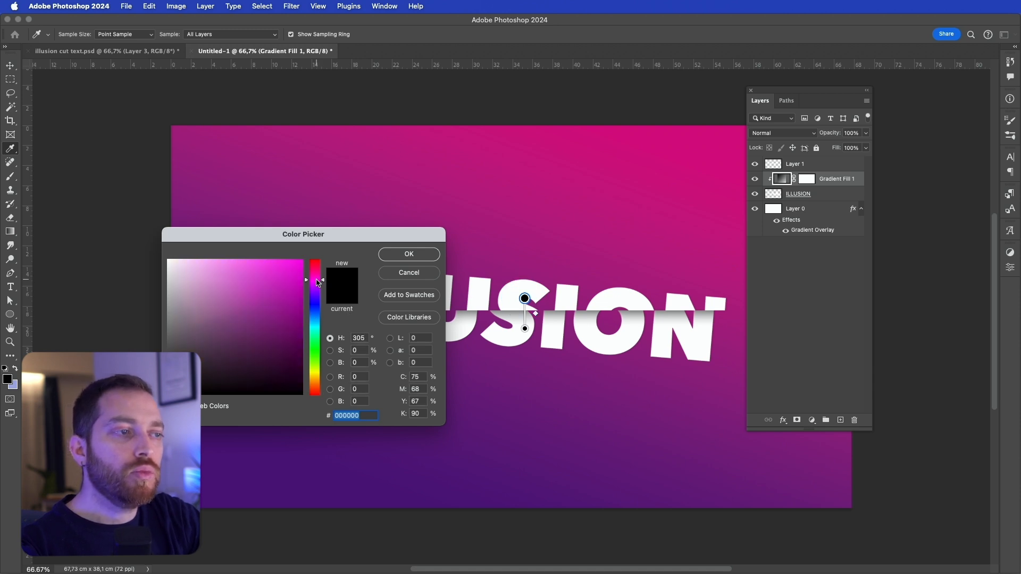
{"action": "mouse_move", "coordinate": [298, 300]}
{"action": "left_mouse_down"}
{"action": "mouse_move", "coordinate": [310, 297]}
{"action": "mouse_move", "coordinate": [309, 352]}
{"action": "left_mouse_up"}
{"action": "left_click_drag", "start_coordinate": [384, 238], "coordinate": [292, 338]}
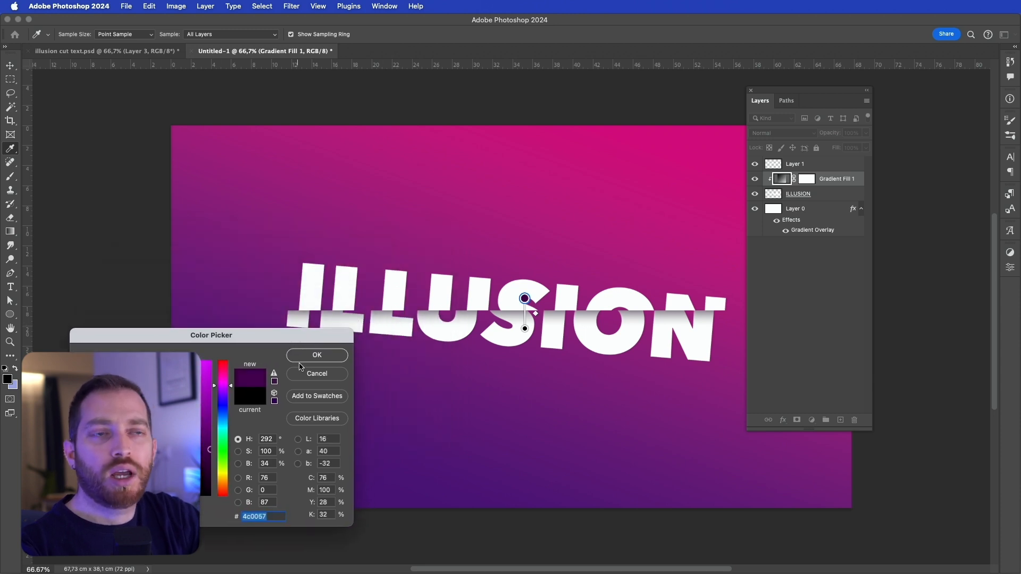
{"action": "left_click", "coordinate": [306, 363]}
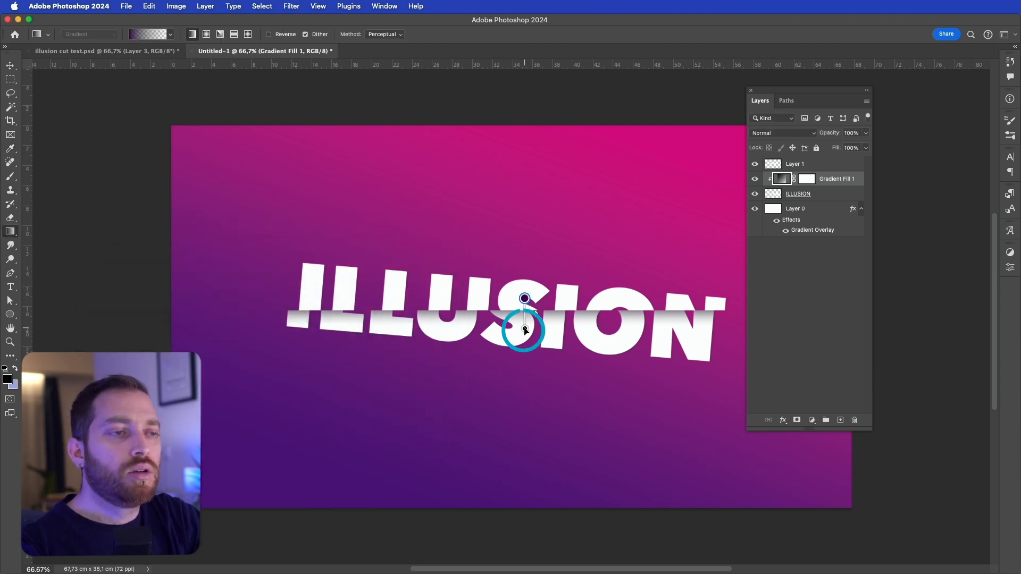
Set the colour of the gradient's lower stop to dark violet 490073.
{"action": "double_click", "coordinate": [525, 328]}
{"action": "left_click", "coordinate": [224, 392]}
{"action": "left_click_drag", "start_coordinate": [208, 437], "coordinate": [223, 433]}
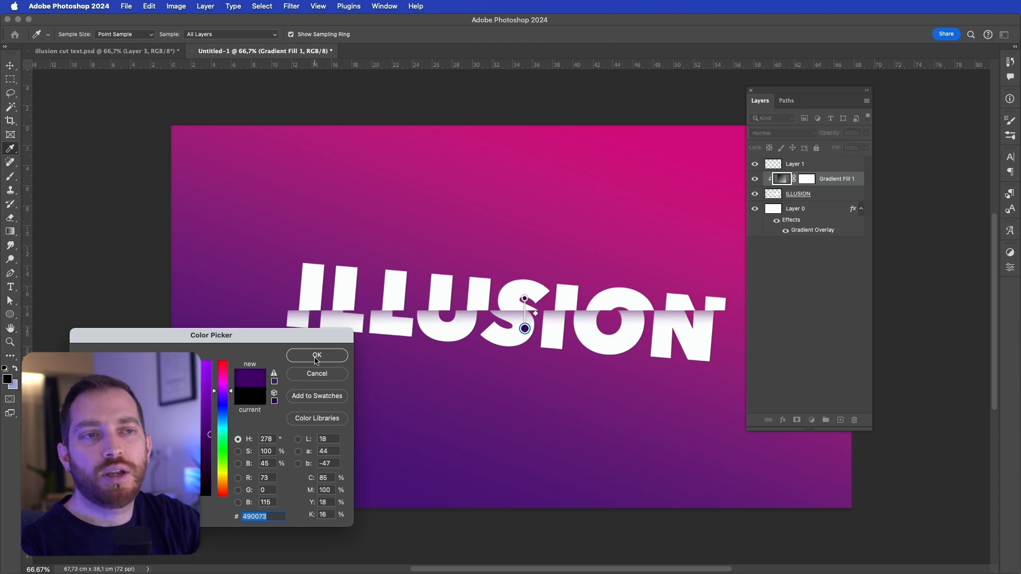
{"action": "left_click", "coordinate": [316, 360]}
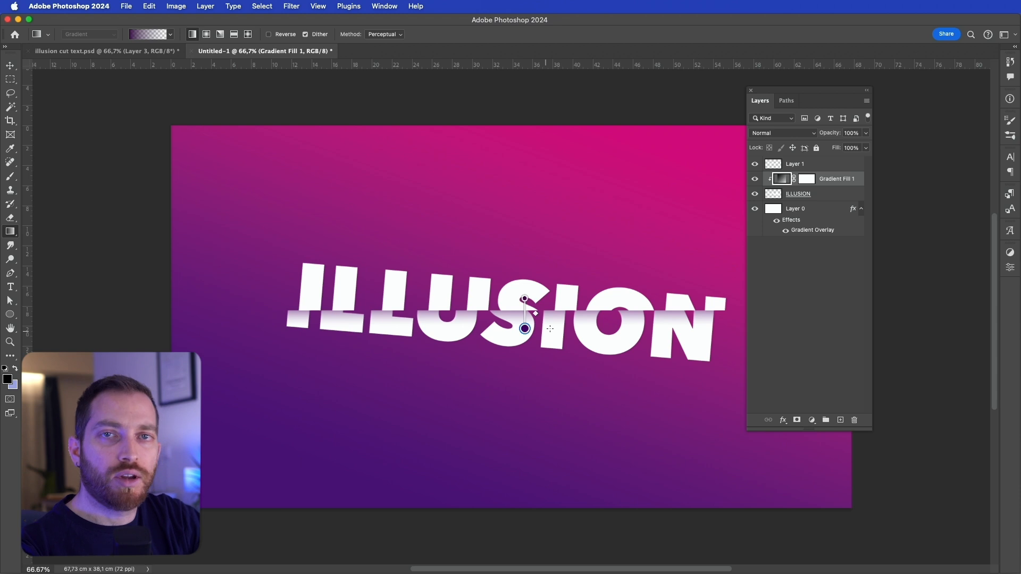